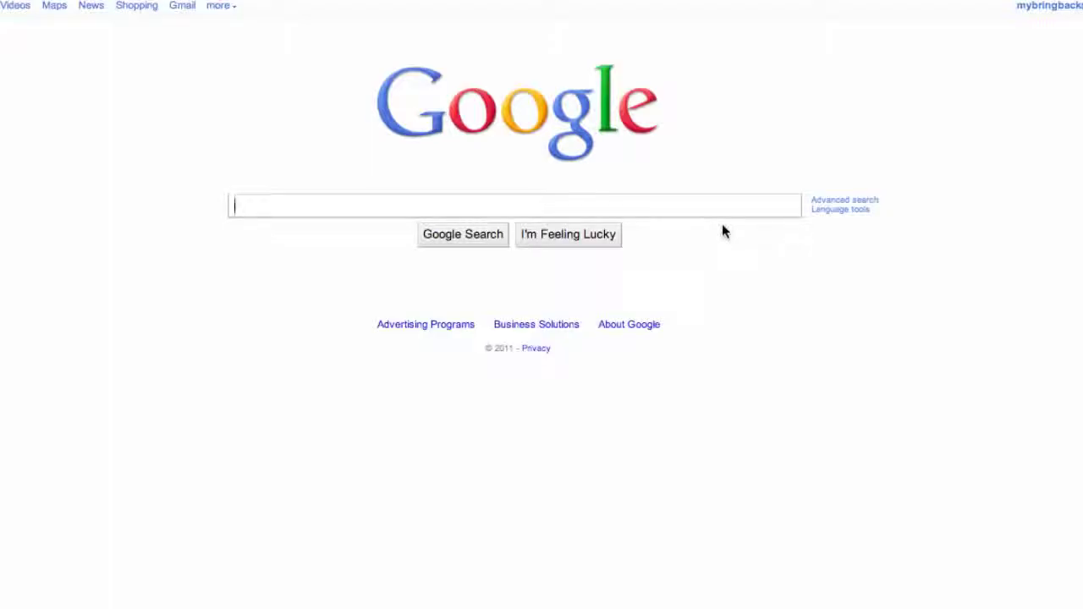
- Run a Google search for 'java jdk'
{"action": "type", "text": "java j"}
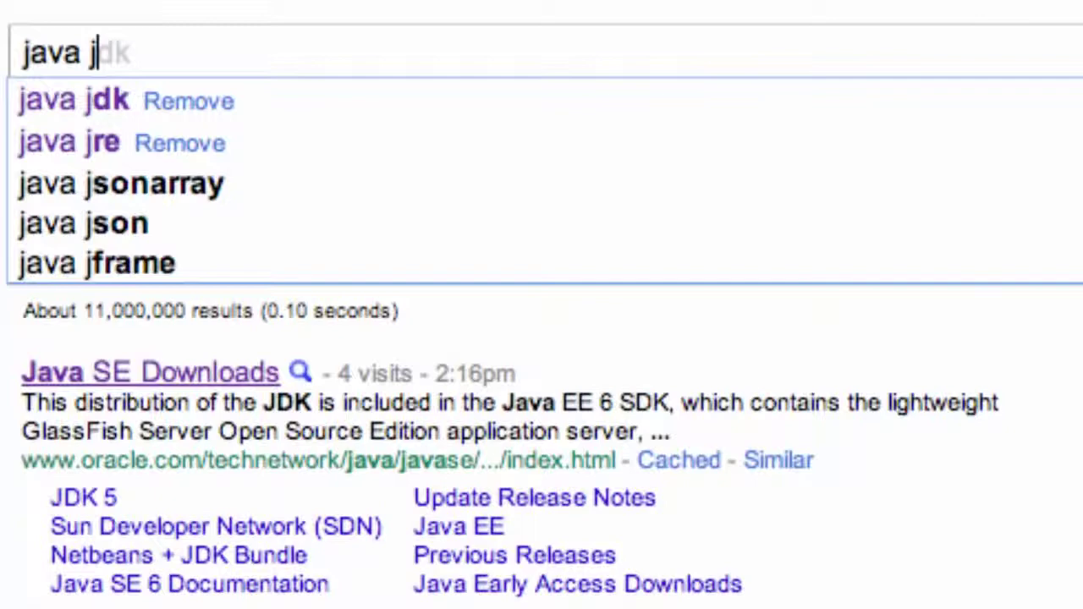
{"action": "type", "text": "dk"}
{"action": "key", "text": "Return"}
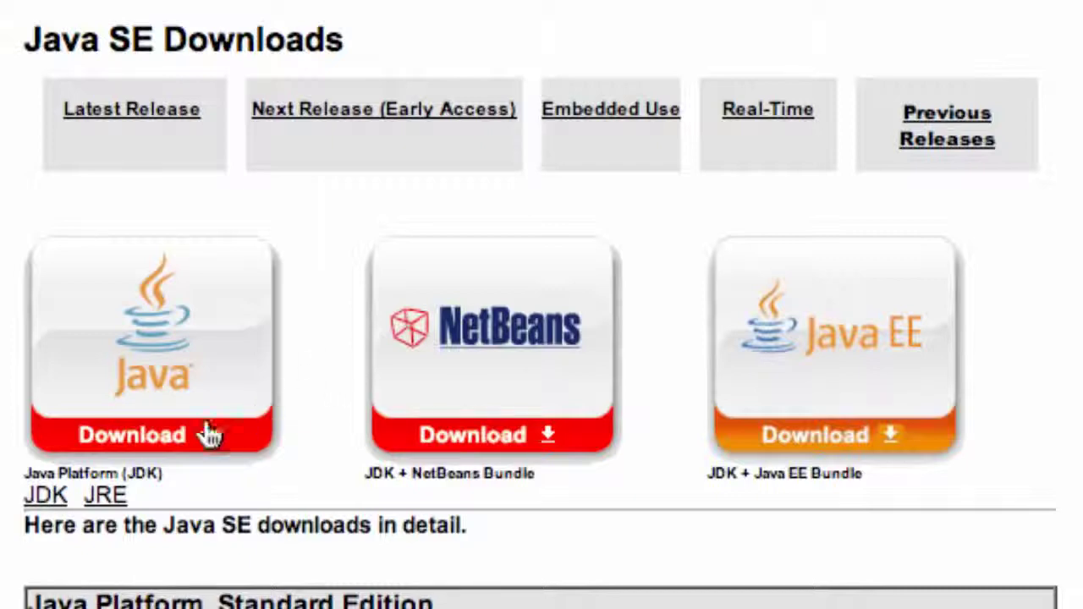
- Open the Java Platform JDK download page, accept Oracle's license, and reveal the JDK 6 Update 25 installers
{"action": "left_click", "coordinate": [203, 376]}
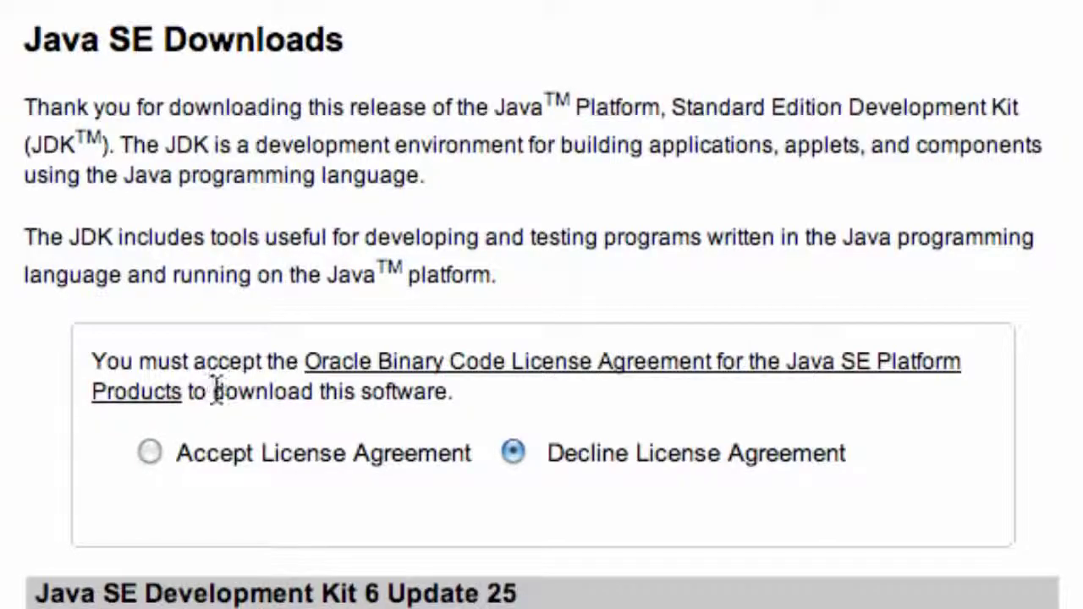
{"action": "left_click", "coordinate": [149, 454]}
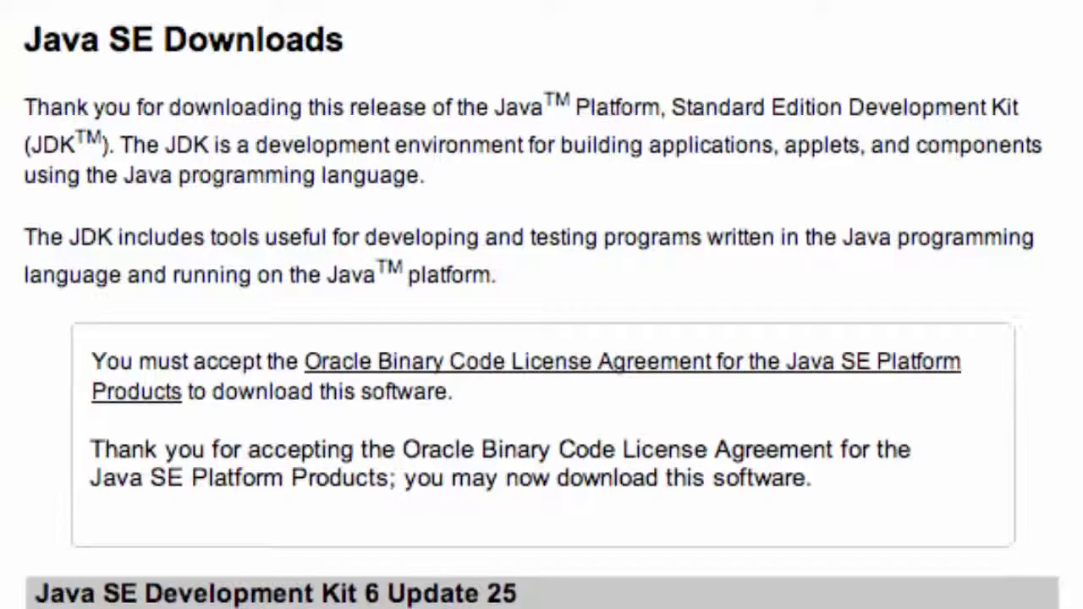
{"action": "scroll", "coordinate": [753, 235], "scroll_direction": "down", "scroll_amount": 4}
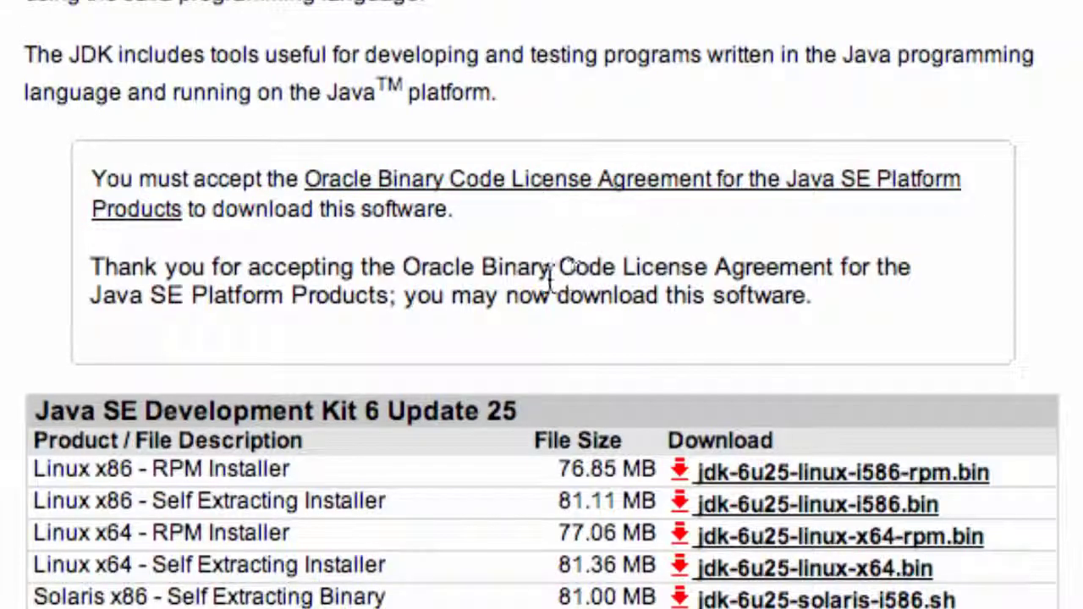
{"action": "scroll", "coordinate": [649, 475], "scroll_direction": "down", "scroll_amount": 1}
{"action": "scroll", "coordinate": [649, 479], "scroll_direction": "down", "scroll_amount": 5}
{"action": "scroll", "coordinate": [651, 527], "scroll_direction": "down", "scroll_amount": 1}
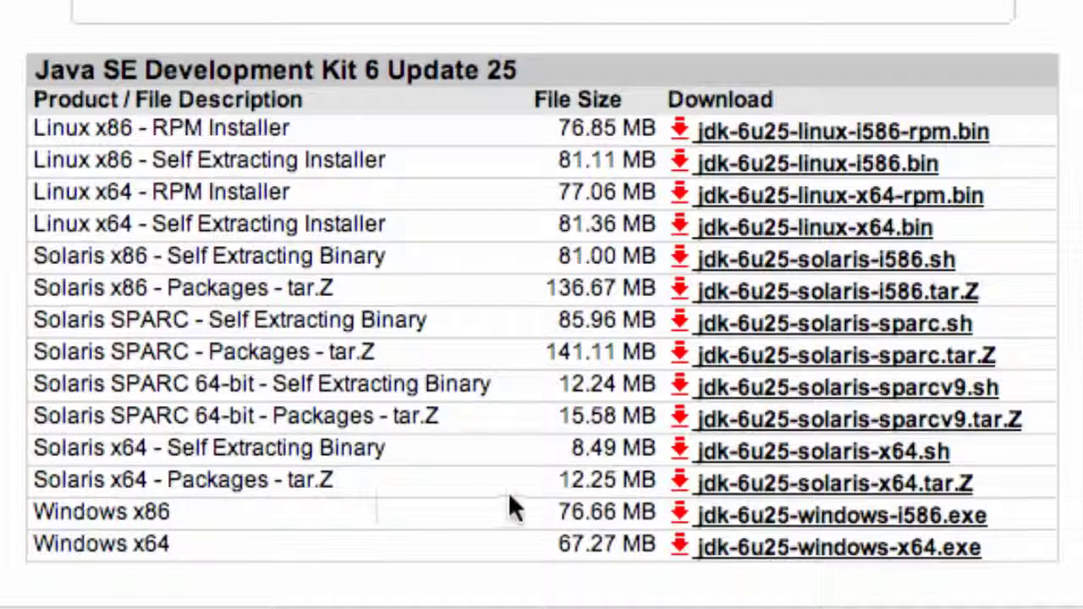
{"action": "left_click", "coordinate": [804, 518]}
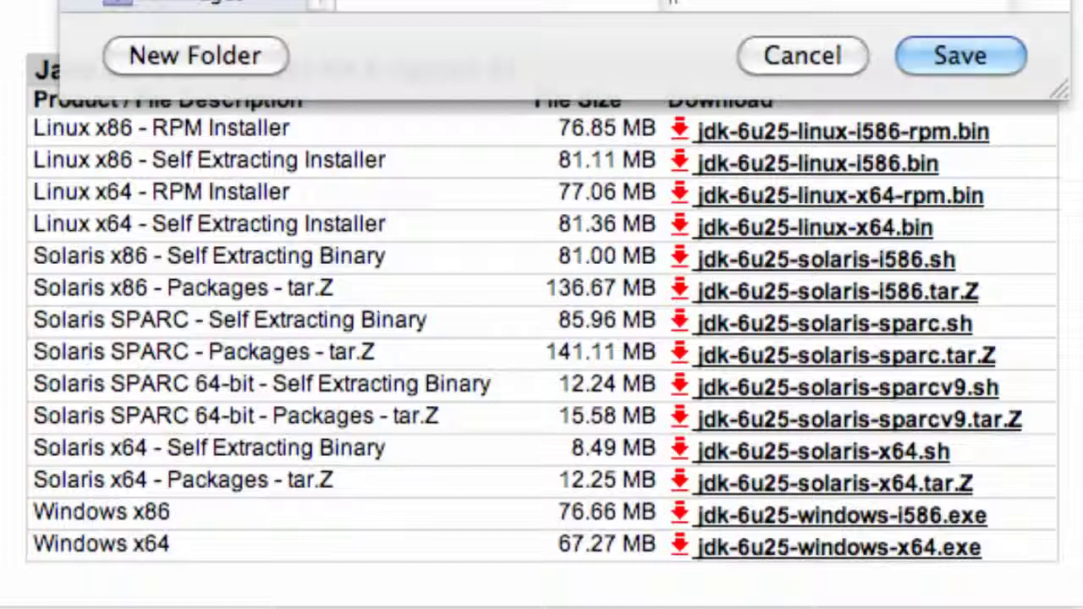
{"action": "left_click", "coordinate": [787, 62]}
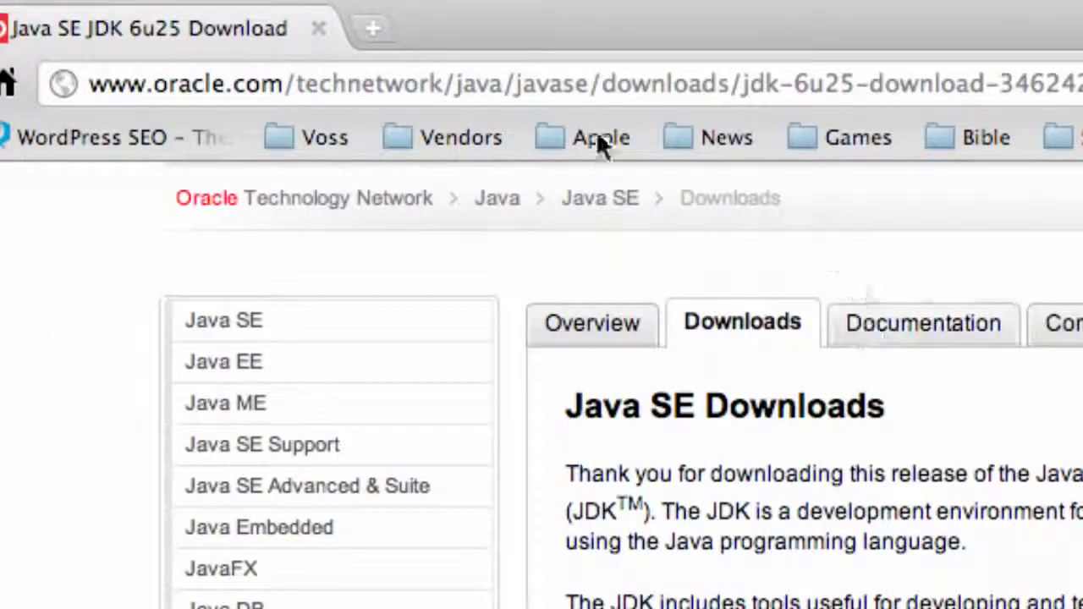
- Load mybringback.com by typing 'my' in the address bar and taking the autocomplete suggestion
{"action": "left_click", "coordinate": [606, 92]}
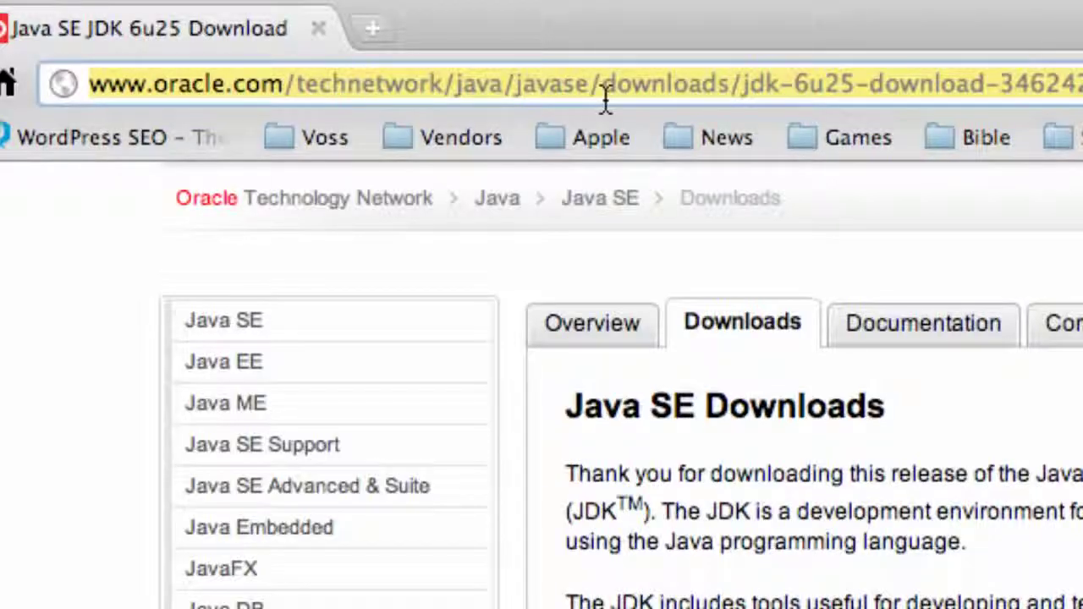
{"action": "type", "text": "my"}
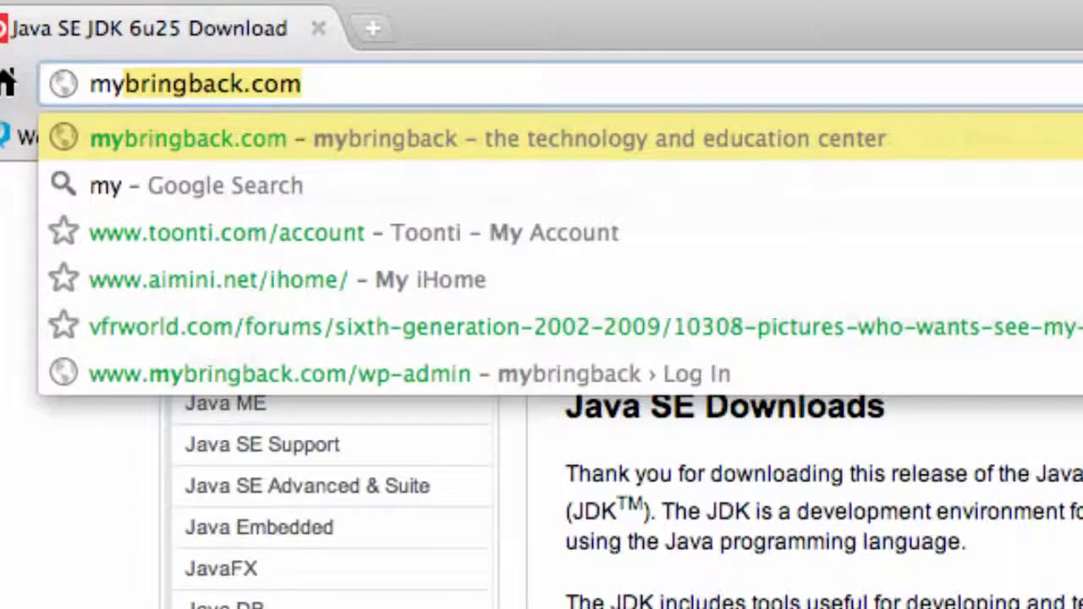
{"action": "key", "text": "Return"}
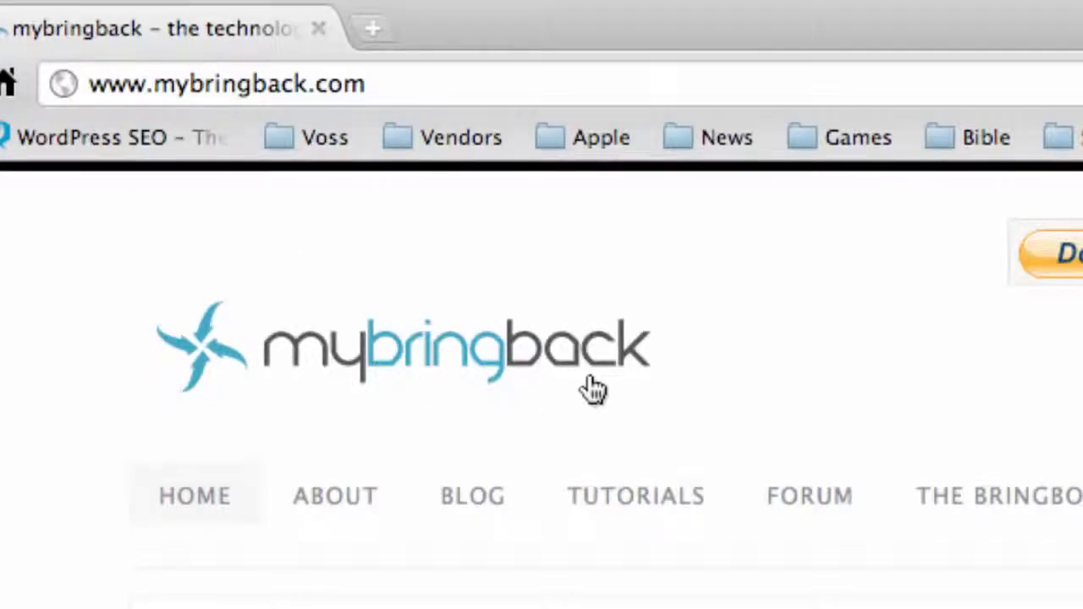
- Go through Tutorials and Java Programming's The Basics to the 'Setting up JDK on you computer' article
{"action": "left_click", "coordinate": [641, 489]}
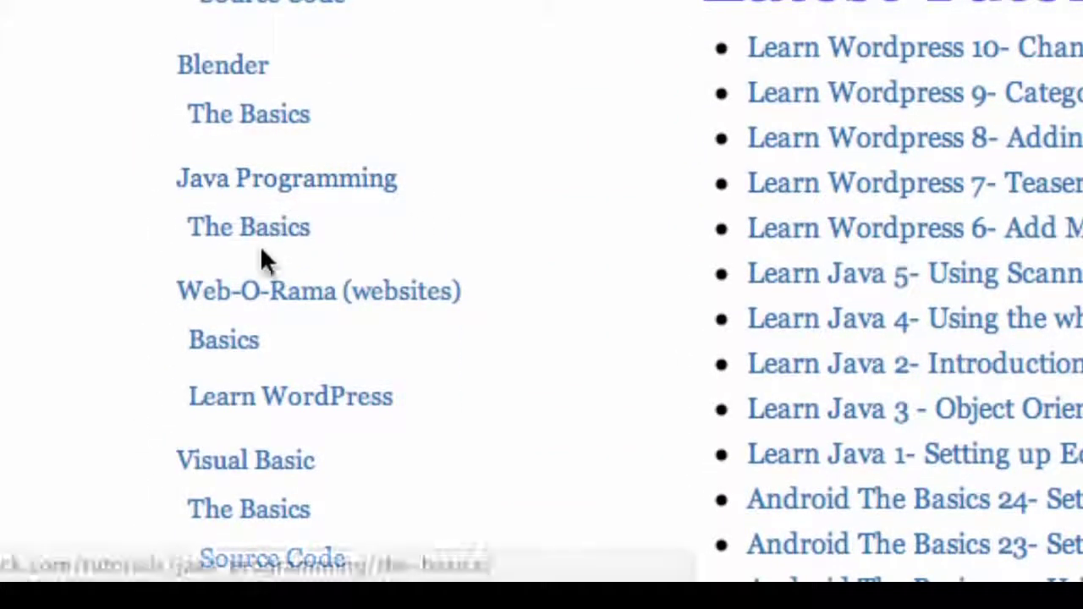
{"action": "left_click", "coordinate": [276, 230]}
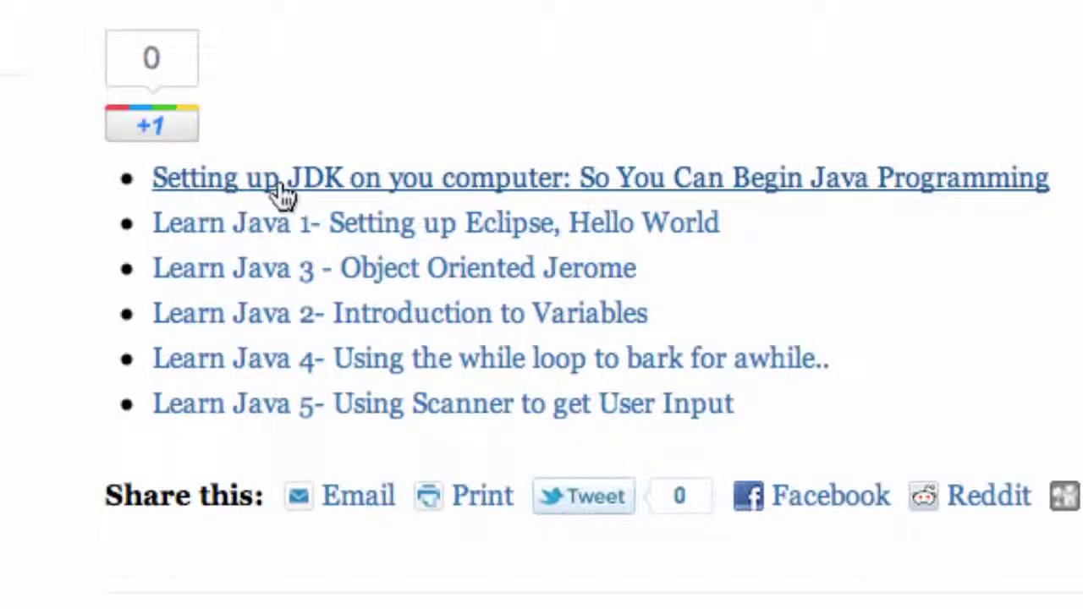
{"action": "left_click", "coordinate": [359, 191]}
{"action": "scroll", "coordinate": [542, 305], "scroll_direction": "down", "scroll_amount": 5}
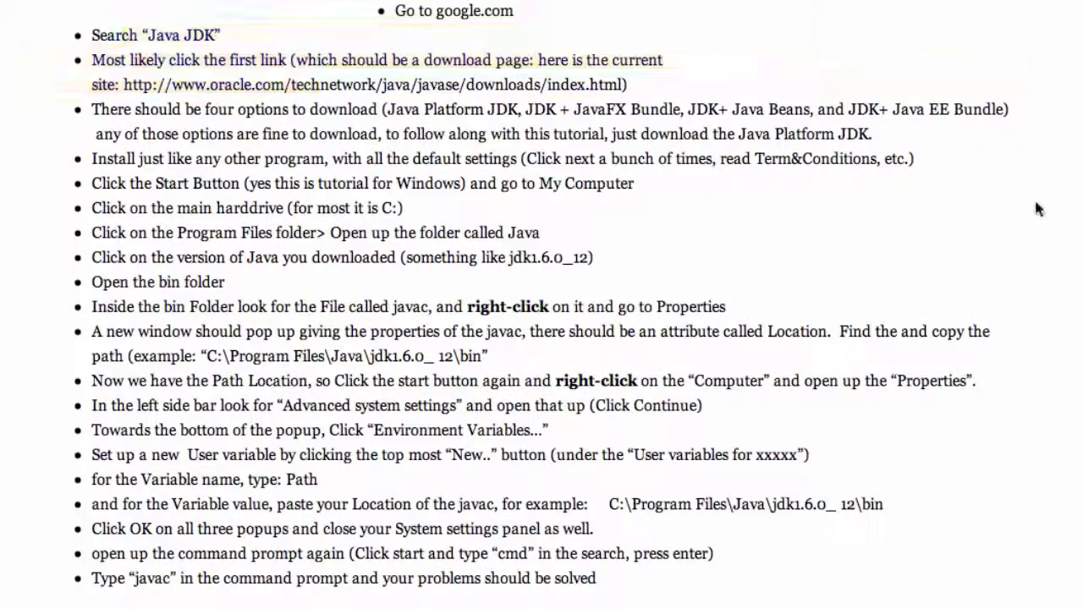
{"action": "scroll", "coordinate": [542, 304], "scroll_direction": "down", "scroll_amount": 5}
{"action": "scroll", "coordinate": [542, 305], "scroll_direction": "down", "scroll_amount": 5}
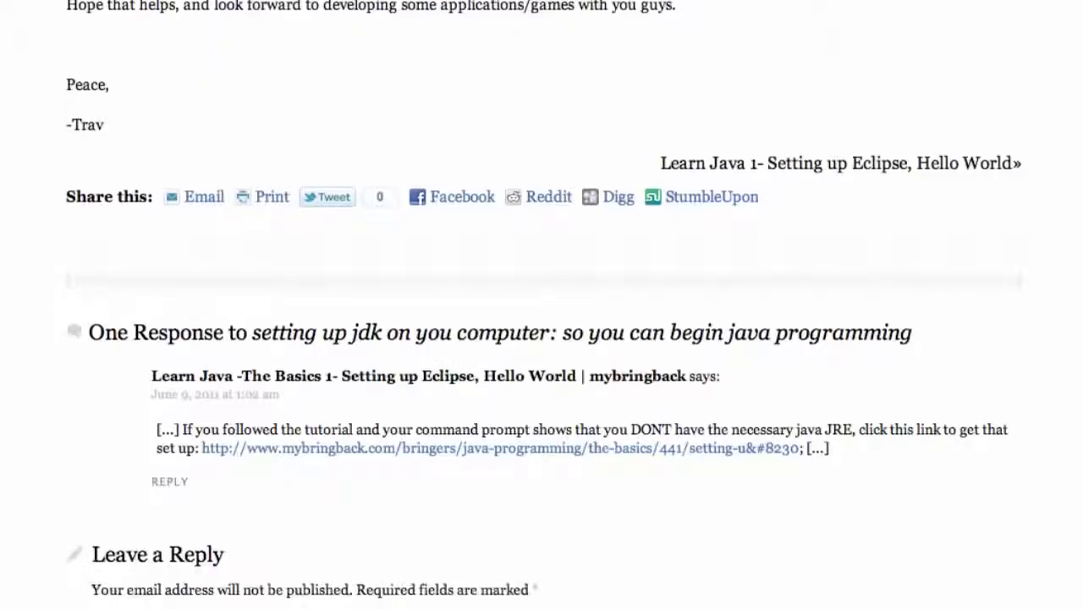
{"action": "scroll", "coordinate": [542, 305], "scroll_direction": "down", "scroll_amount": 1}
{"action": "scroll", "coordinate": [542, 305], "scroll_direction": "up", "scroll_amount": 3}
{"action": "scroll", "coordinate": [541, 304], "scroll_direction": "up", "scroll_amount": 2}
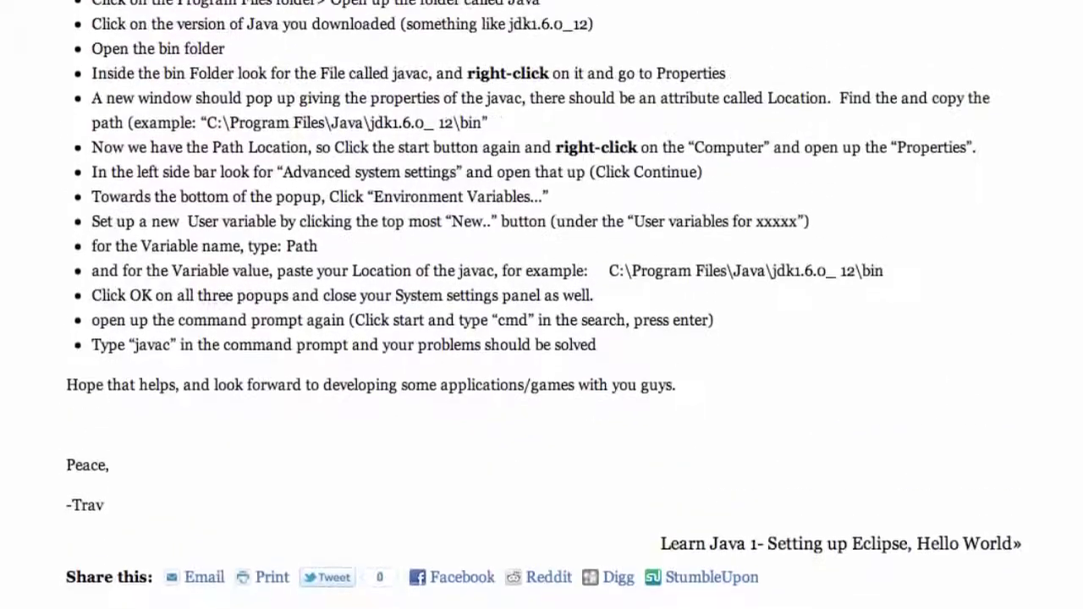